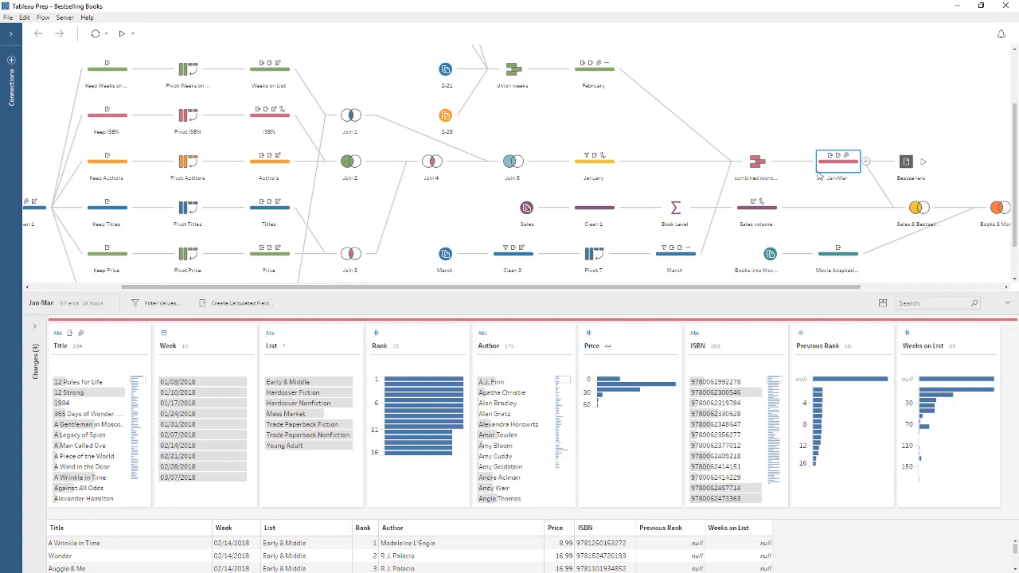
Inspect the Pivot 7, Book Level and Jan-Mar steps of the flow, viewing Jan-Mar with and without its profile cards.
click(599, 266)
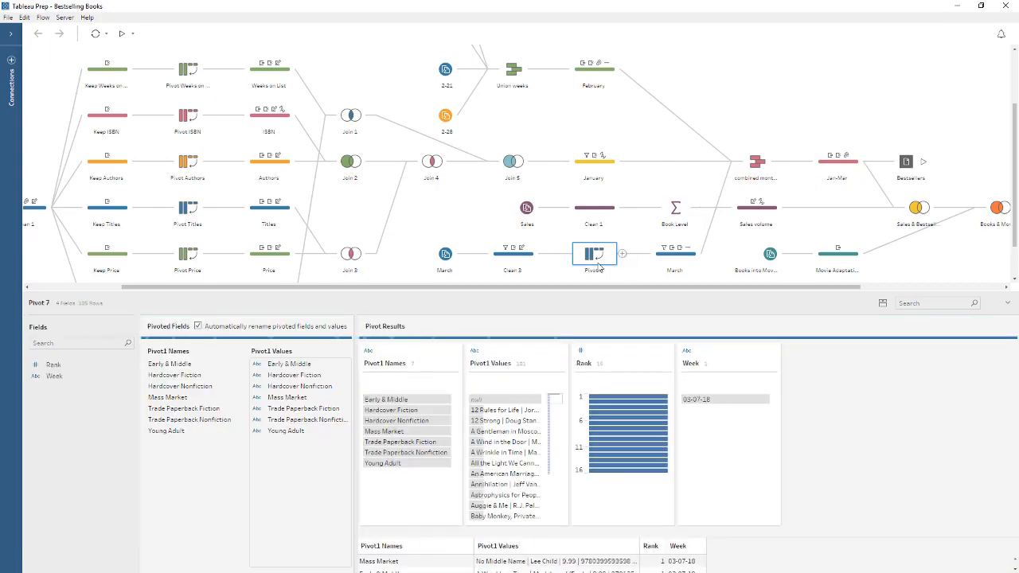
click(675, 214)
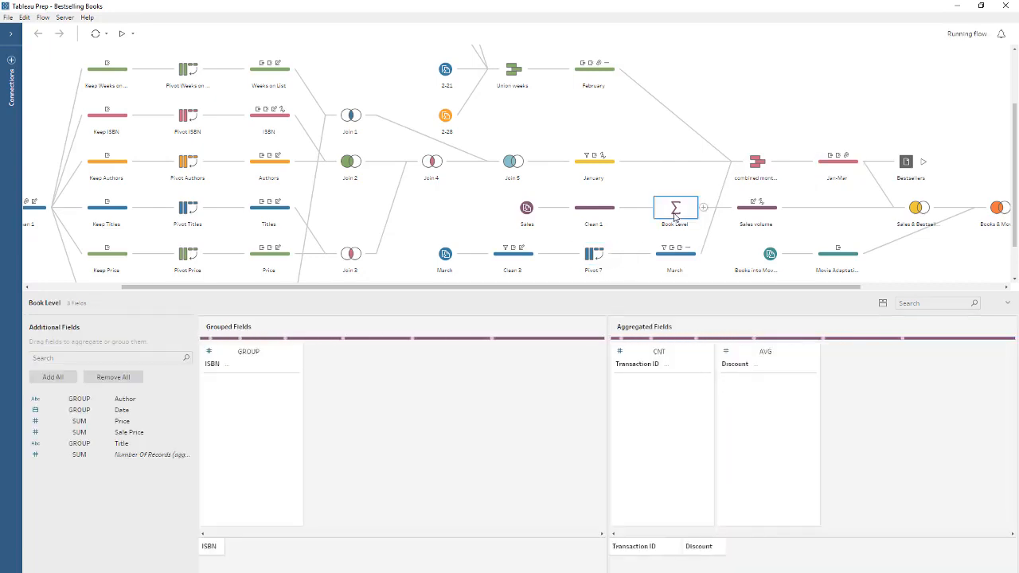
click(824, 165)
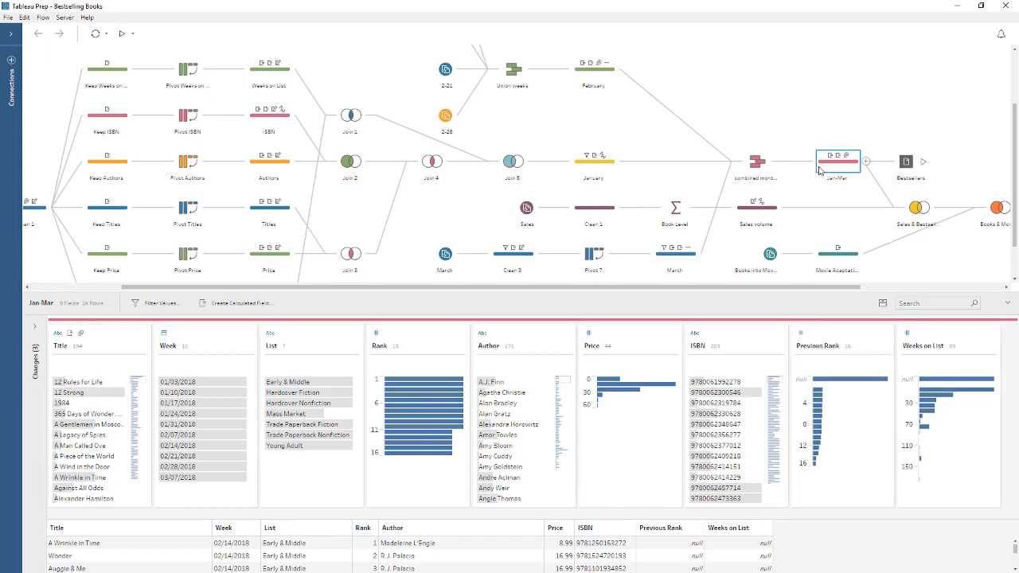
click(882, 304)
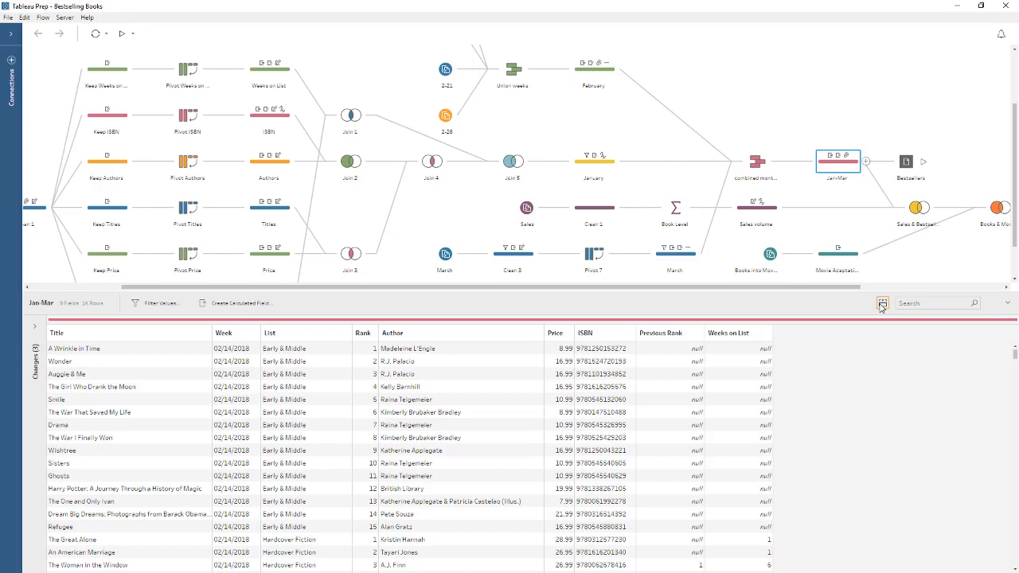
click(882, 304)
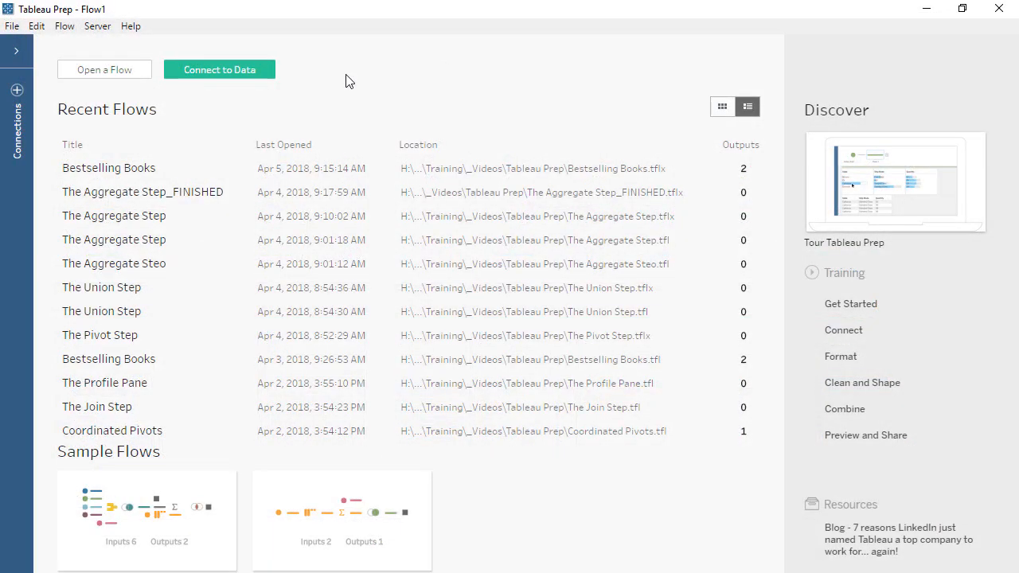
Connect to the Microsoft Excel workbook ABA Bestsellers 02-28-18.xlsx.
click(236, 70)
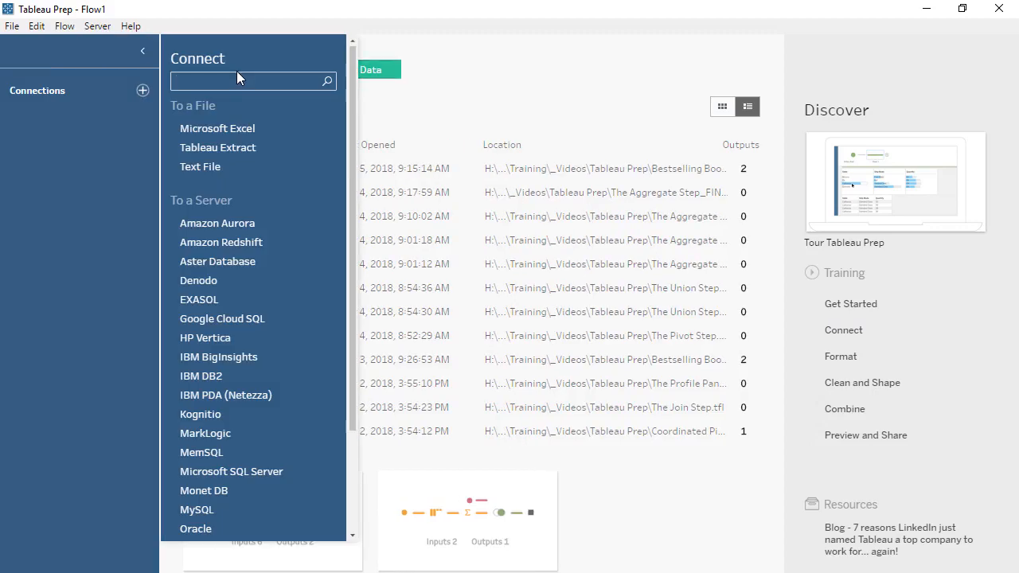
click(232, 139)
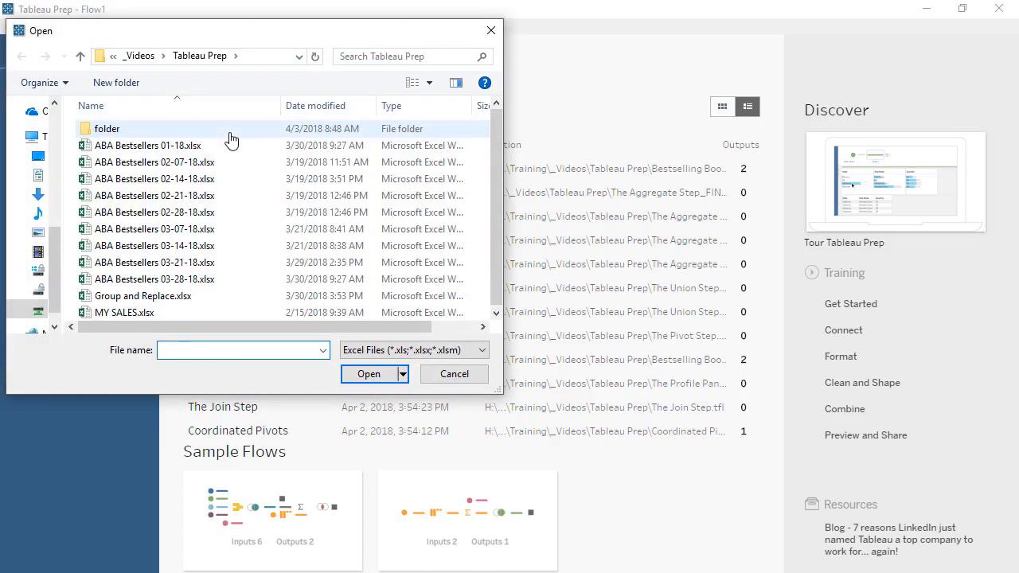
double_click(216, 212)
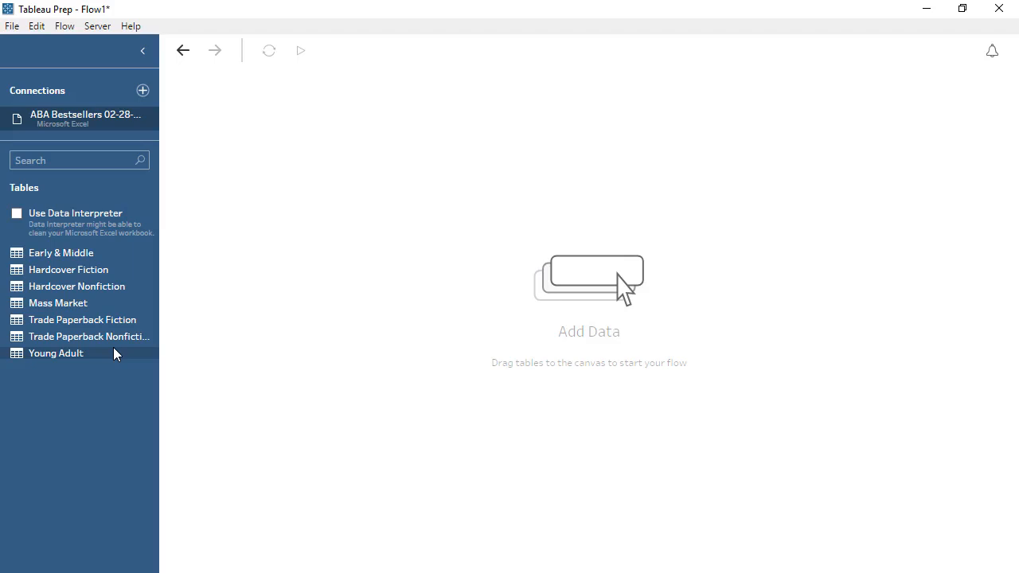
Add the Mass Market table to the canvas as a wildcard union input named Feb28.
drag(106, 303, 282, 210)
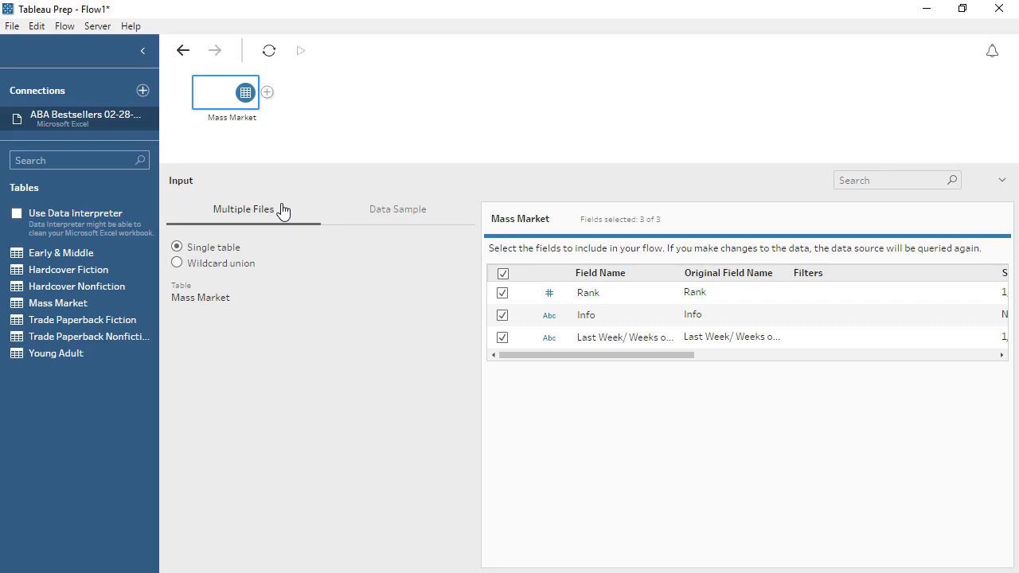
click(177, 264)
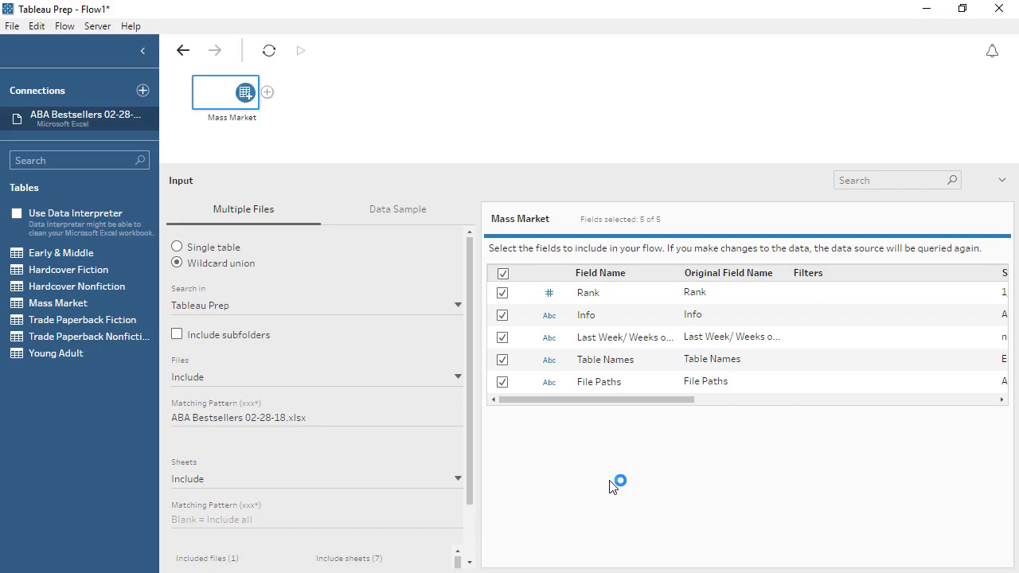
double_click(248, 118)
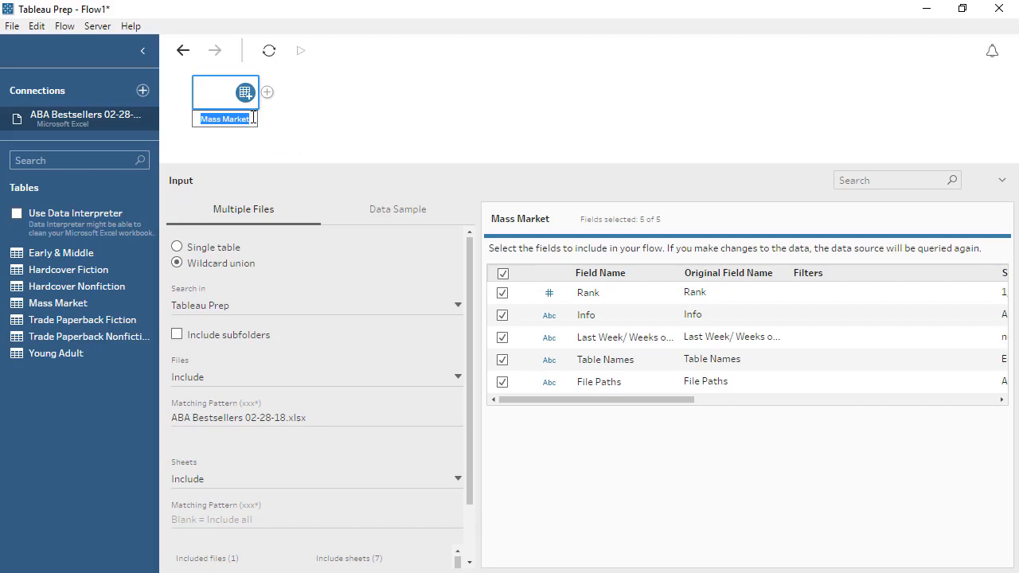
text(Feb28)
key(Return)
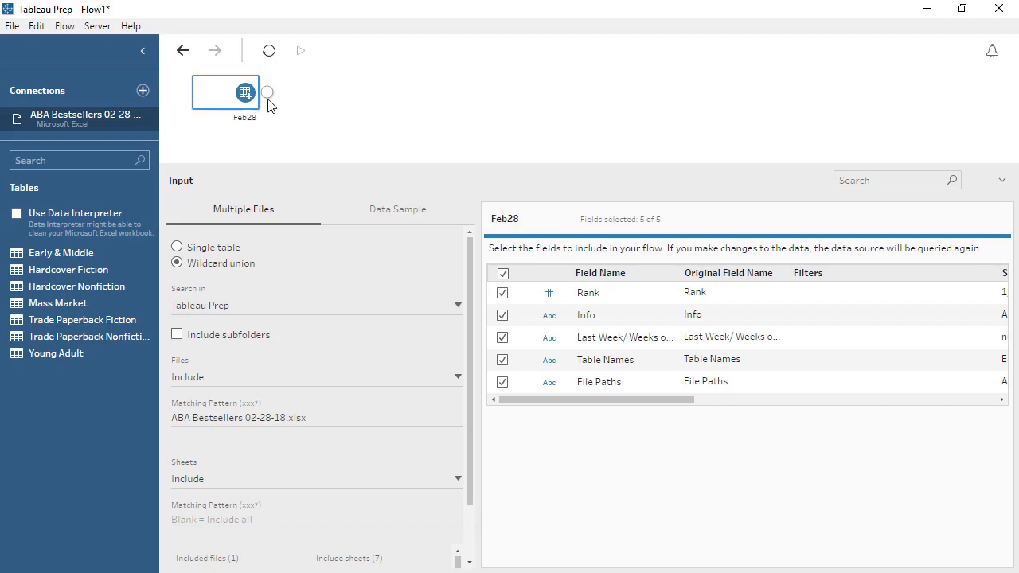
Add a cleaning step after the Feb28 input and enlarge its profile area.
click(268, 93)
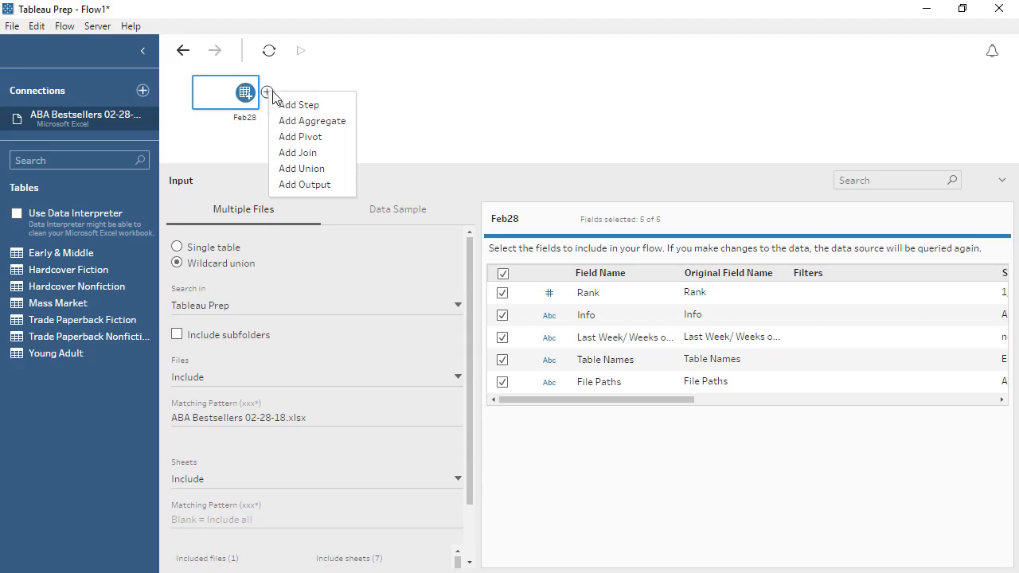
click(292, 107)
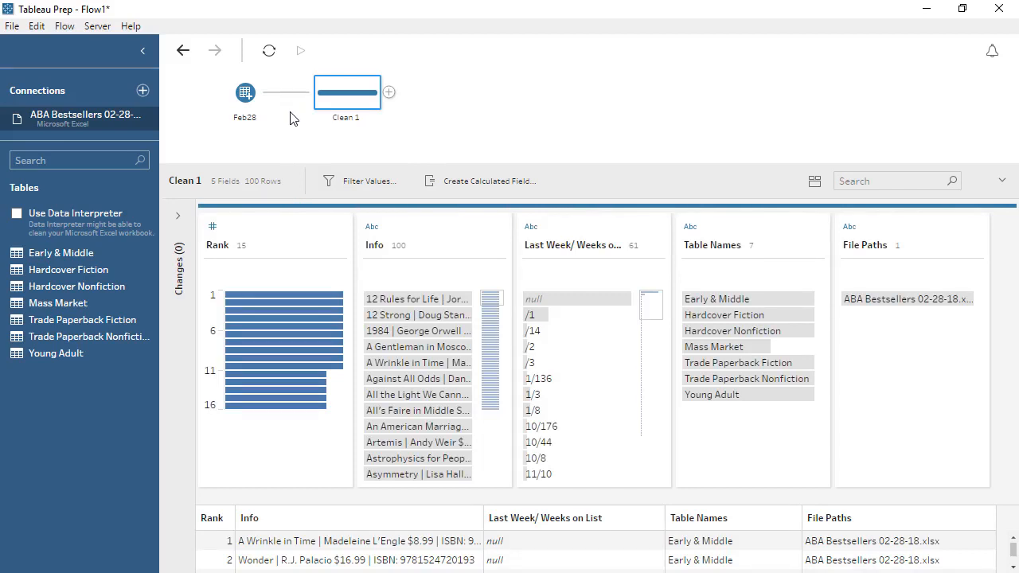
drag(289, 164, 293, 138)
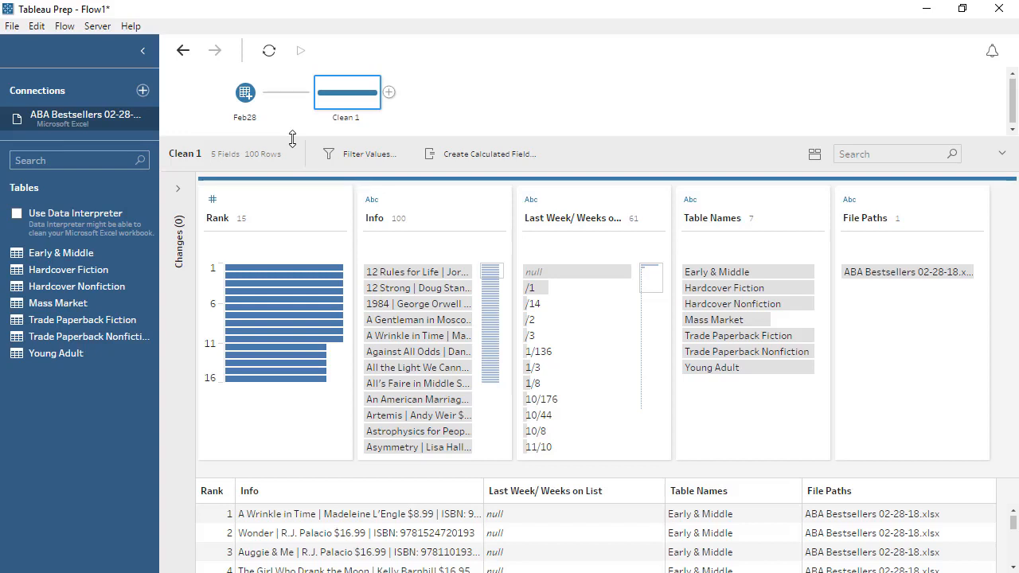
Highlight the records related to the first Info value, the rank 1 bar and the Early & Middle table name in turn.
click(437, 274)
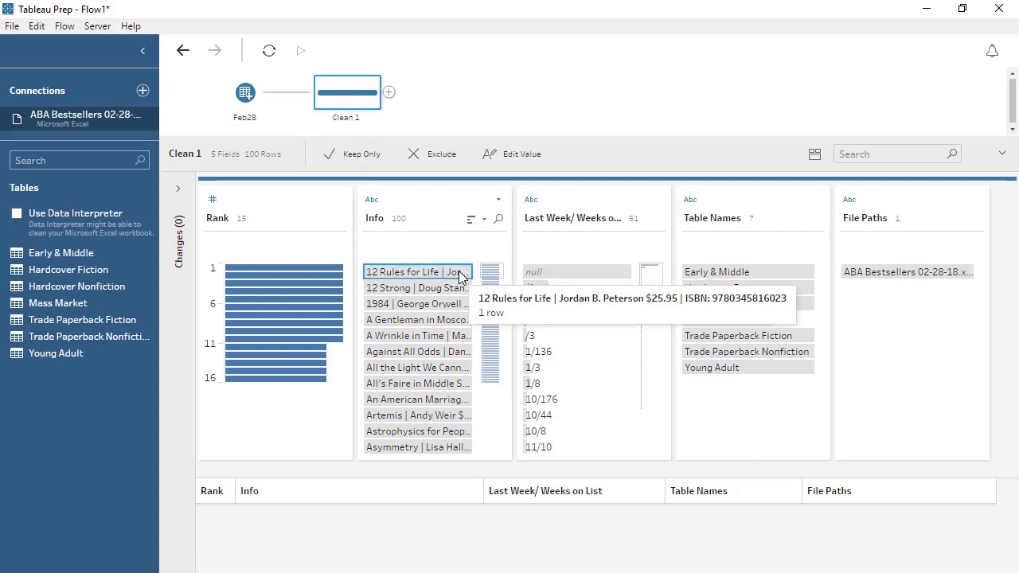
click(334, 271)
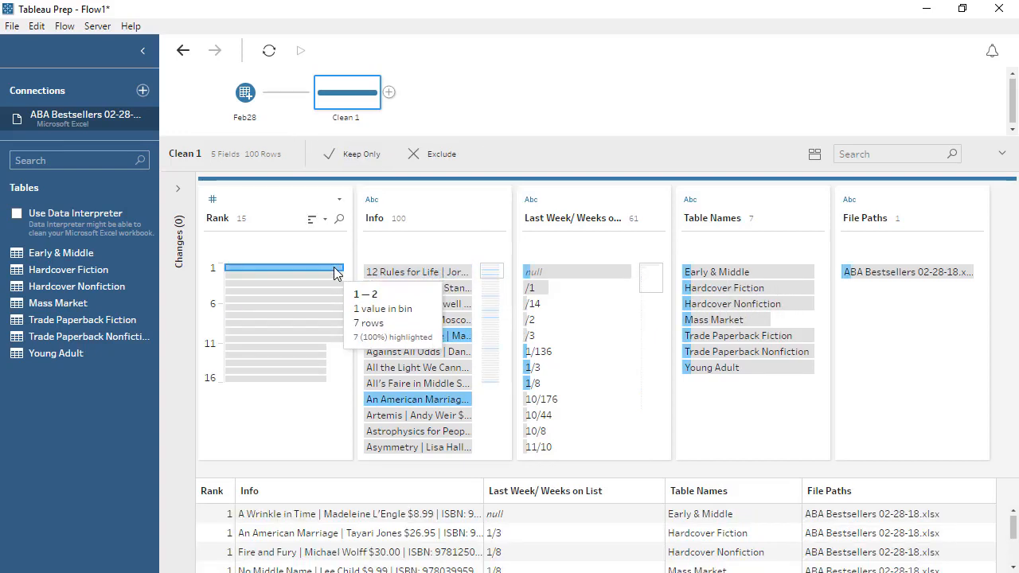
click(724, 277)
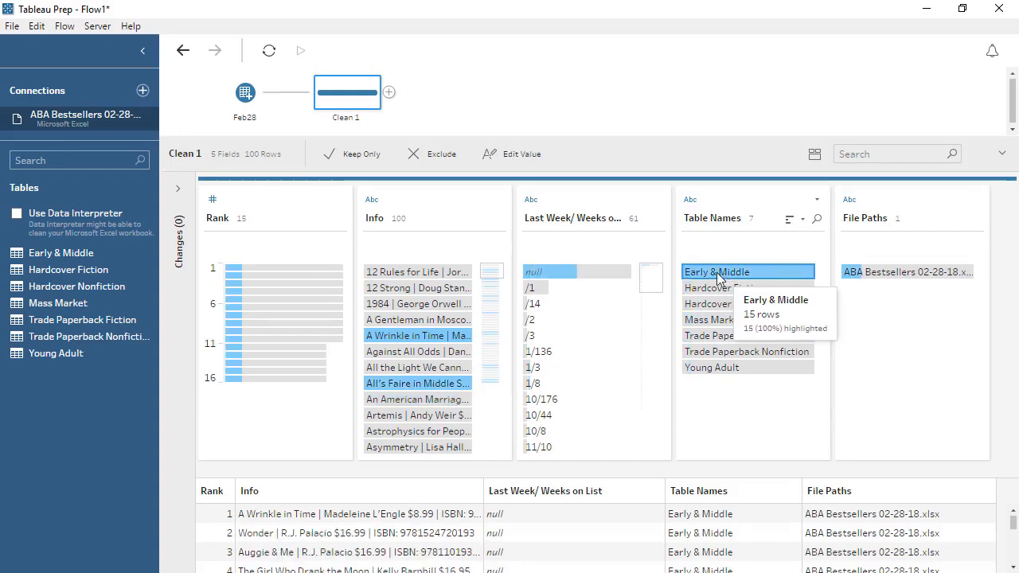
Widen the Info column in the data grid and apply an automatic split to the Info field.
click(424, 205)
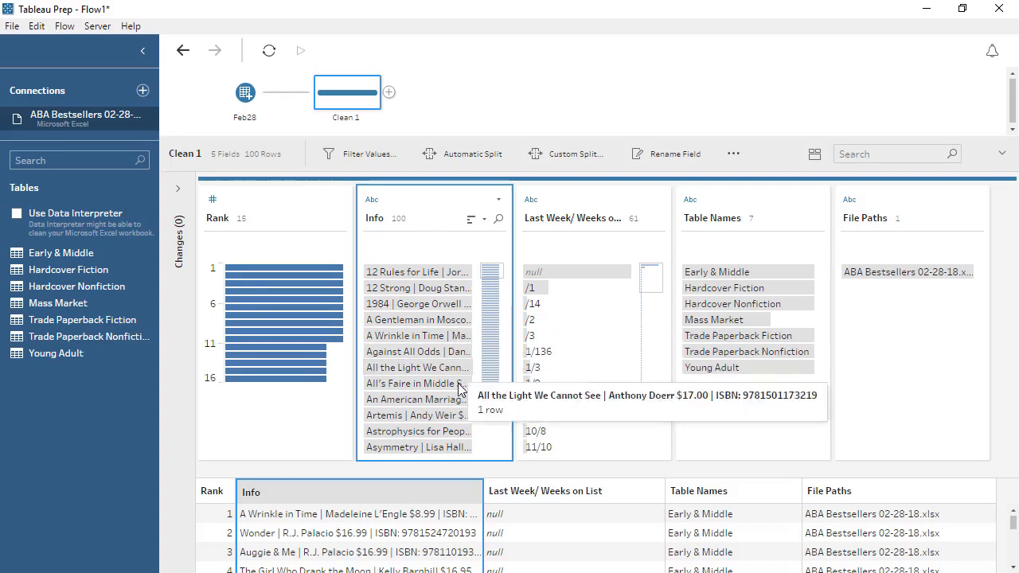
drag(480, 492, 603, 489)
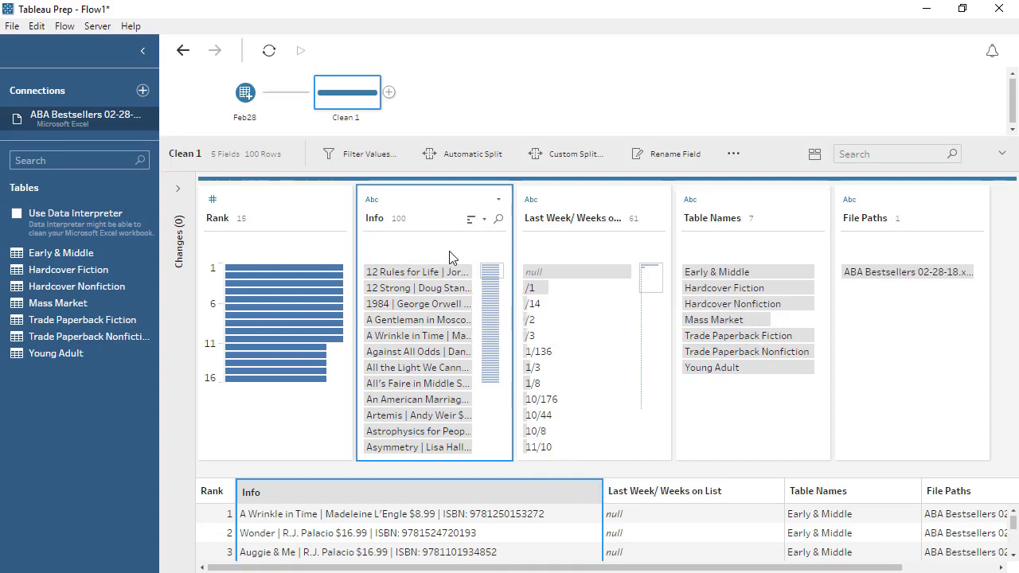
click(499, 199)
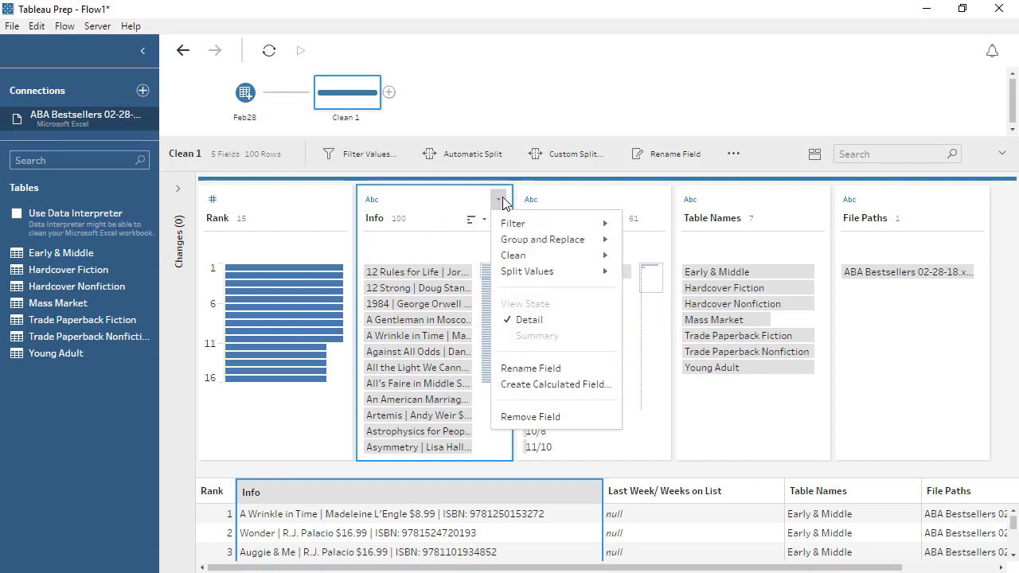
mouse_move(593, 272)
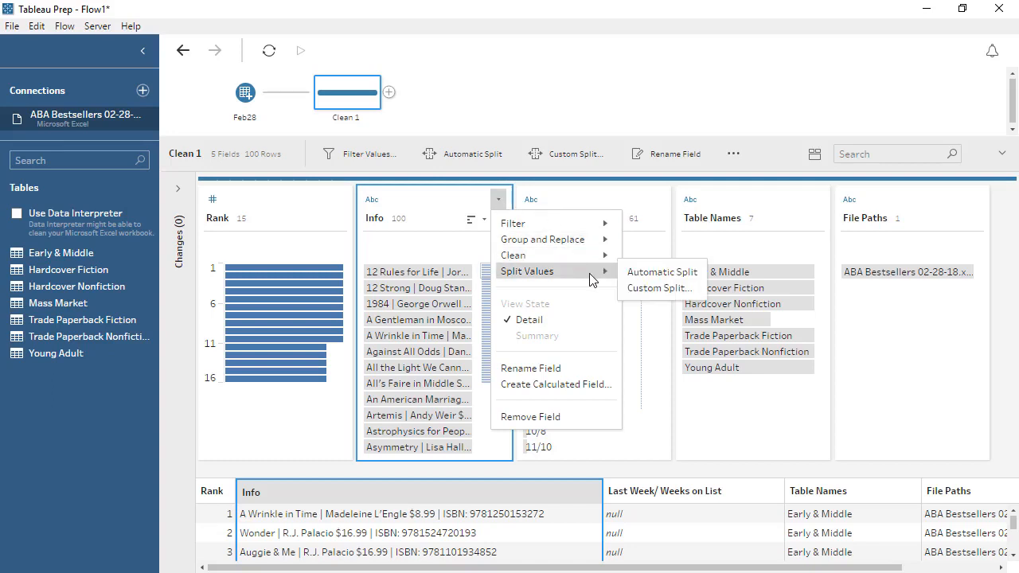
click(642, 274)
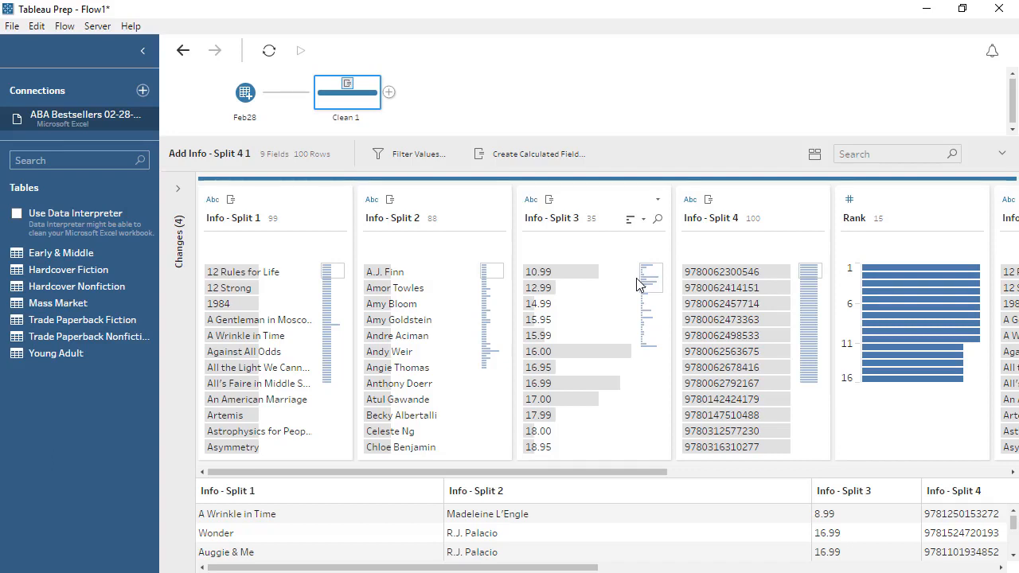
Rename the four Info split fields, in order, as Title, Author, Price and ISBN.
double_click(233, 219)
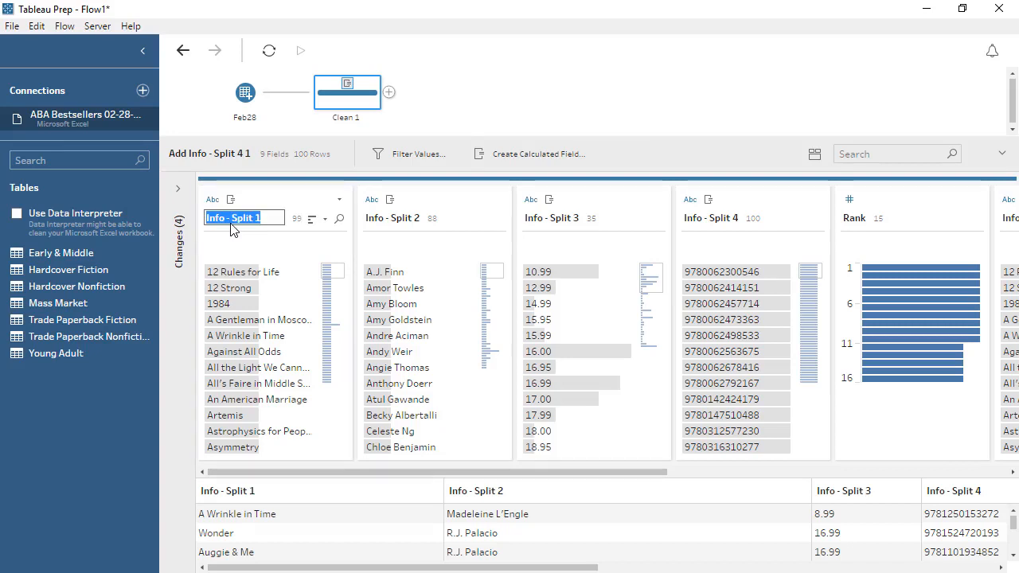
text(Title)
double_click(382, 219)
text(Author)
double_click(551, 218)
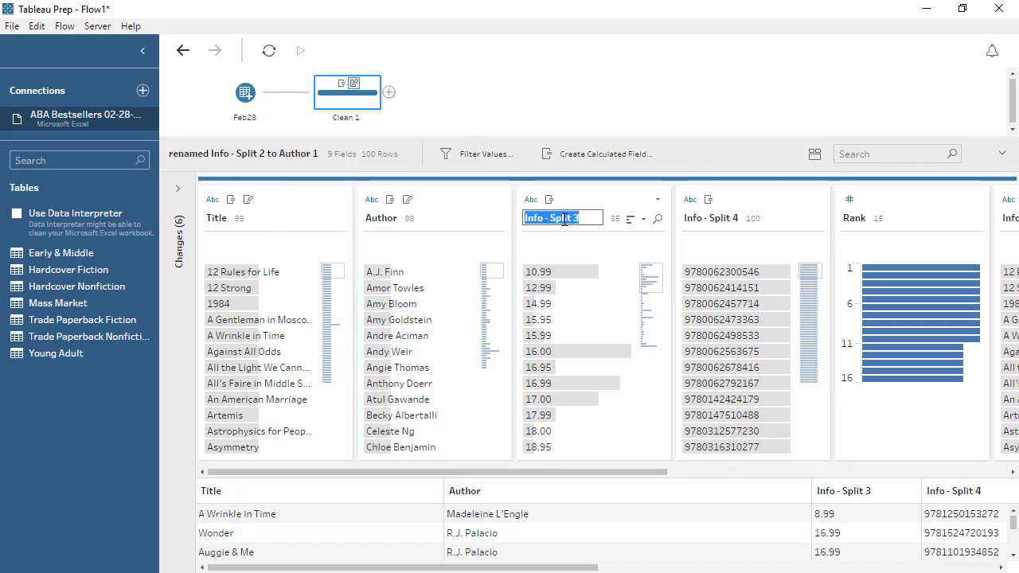
text(Price)
double_click(711, 218)
text(ISBN)
key(Return)
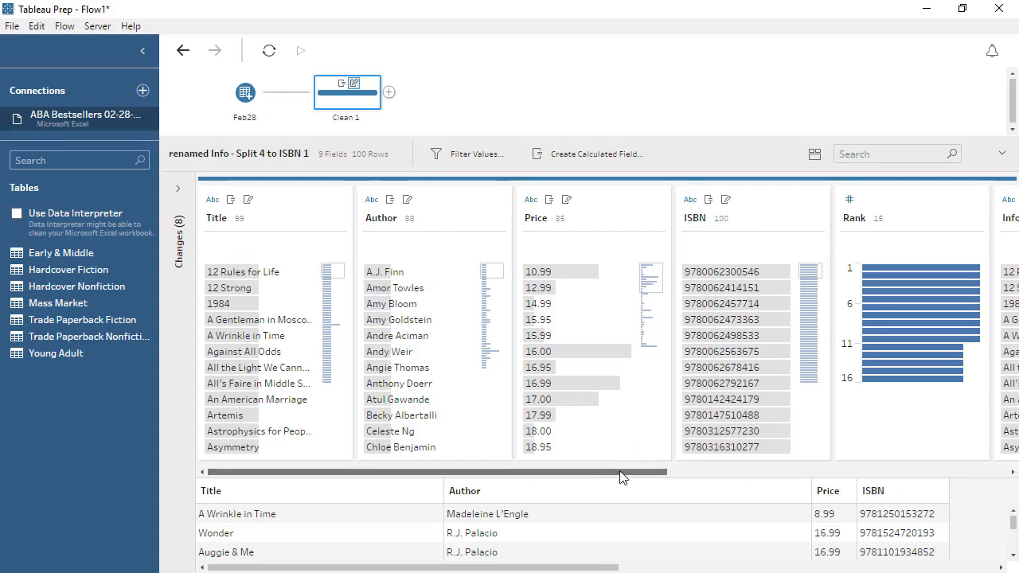
Remove the original Info field from the cleaning step.
drag(618, 473, 853, 487)
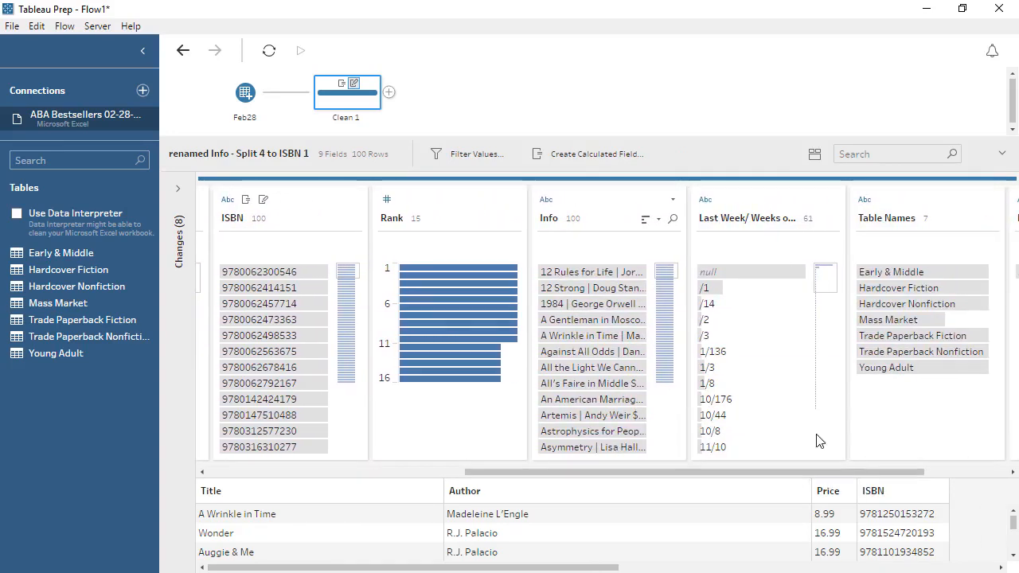
click(674, 201)
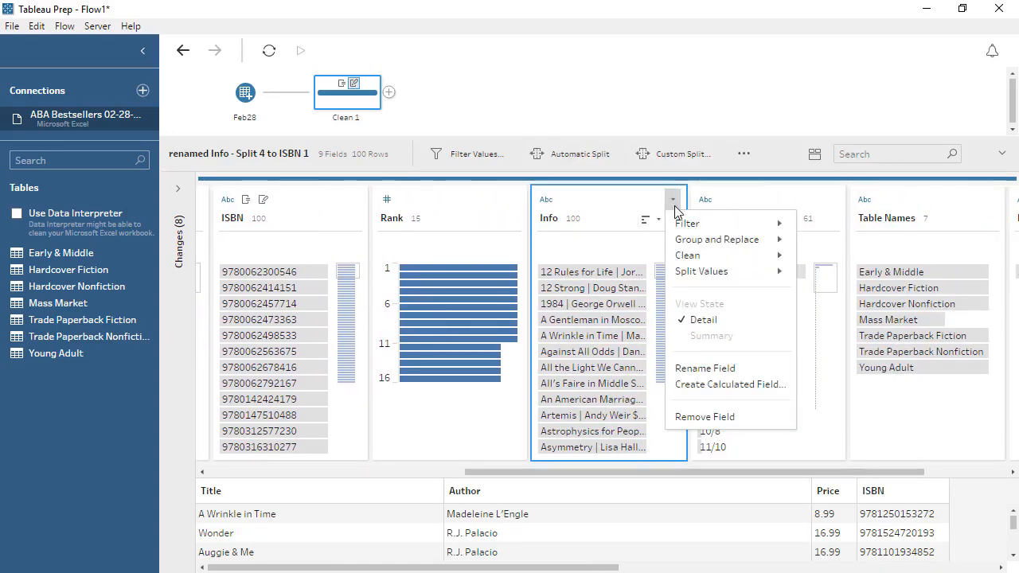
click(702, 418)
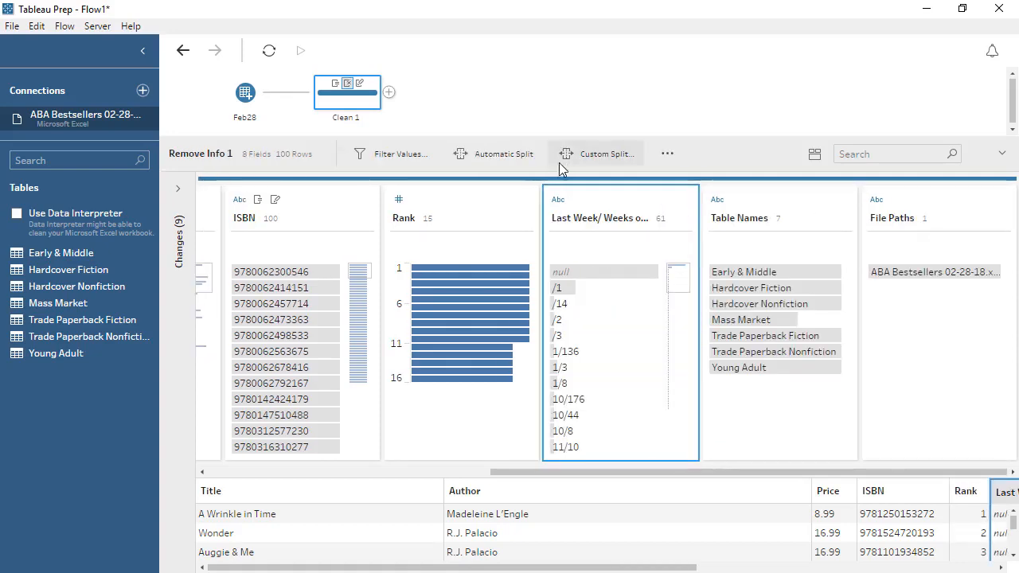
Split the Last Week/ Weeks on List field automatically and remove the original field.
click(525, 158)
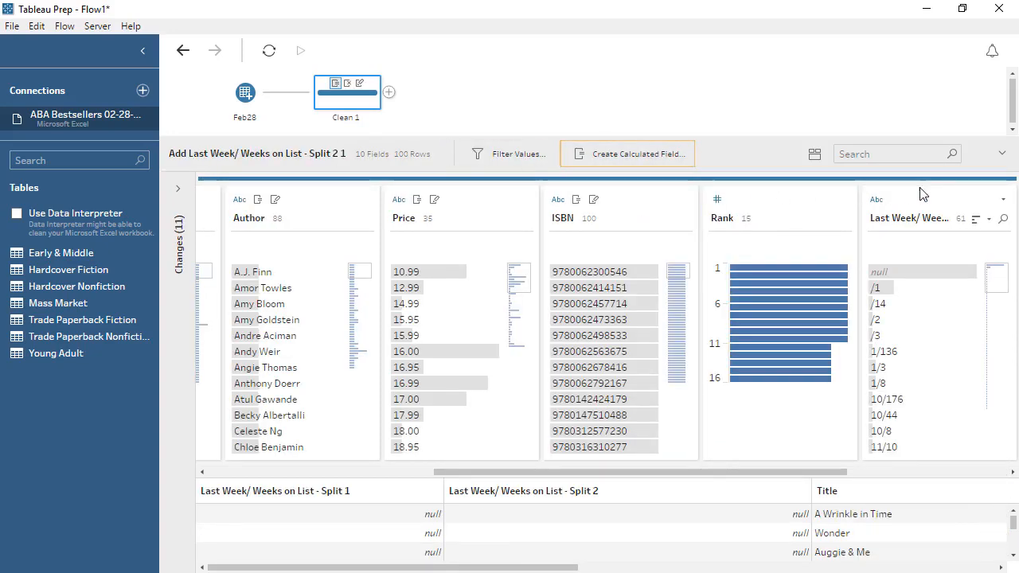
click(1002, 199)
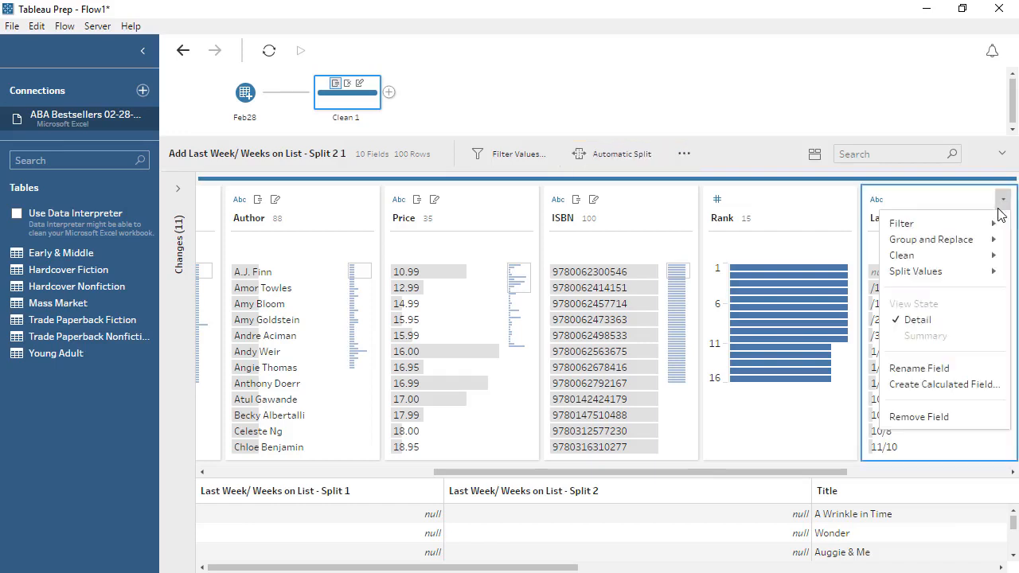
click(918, 416)
Rename the two Last Week/ Weeks on List split fields as Previous Rank and Weeks on List.
drag(830, 474, 341, 487)
click(282, 223)
double_click(282, 218)
text(Previous Rank)
click(409, 218)
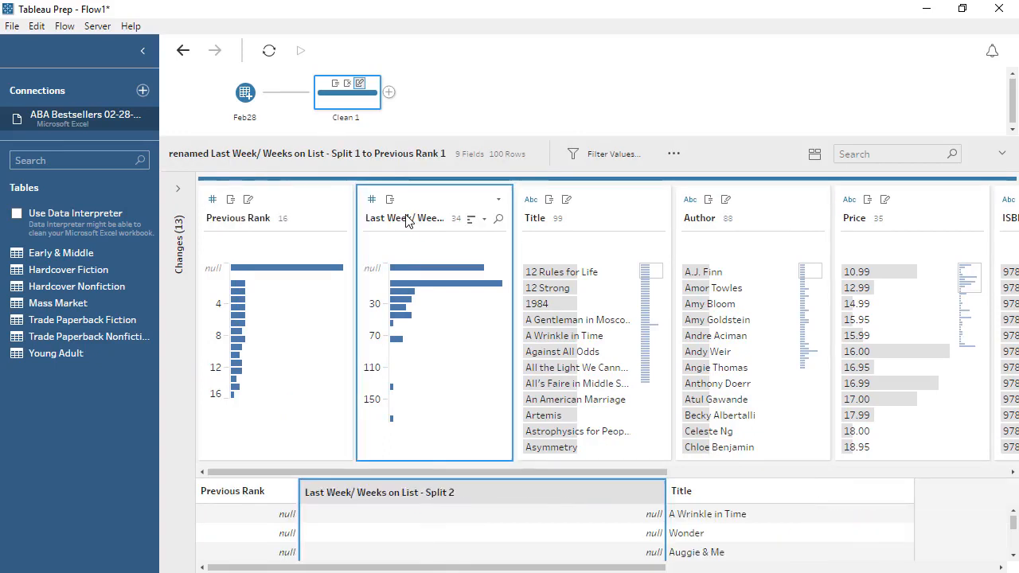
double_click(409, 217)
text(Weeks on List)
key(Return)
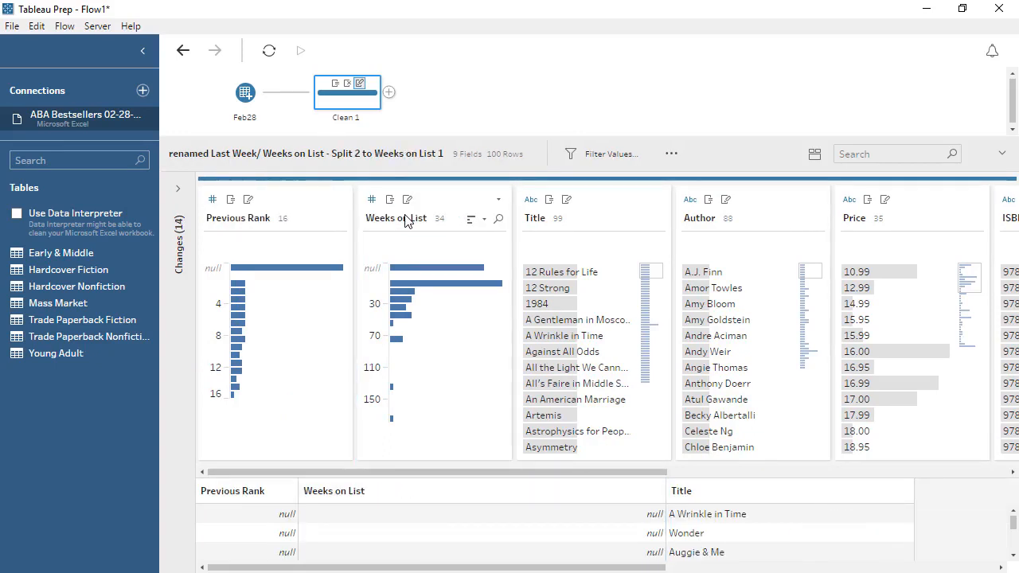
Change the data type of the Price field to Number (decimal).
click(849, 200)
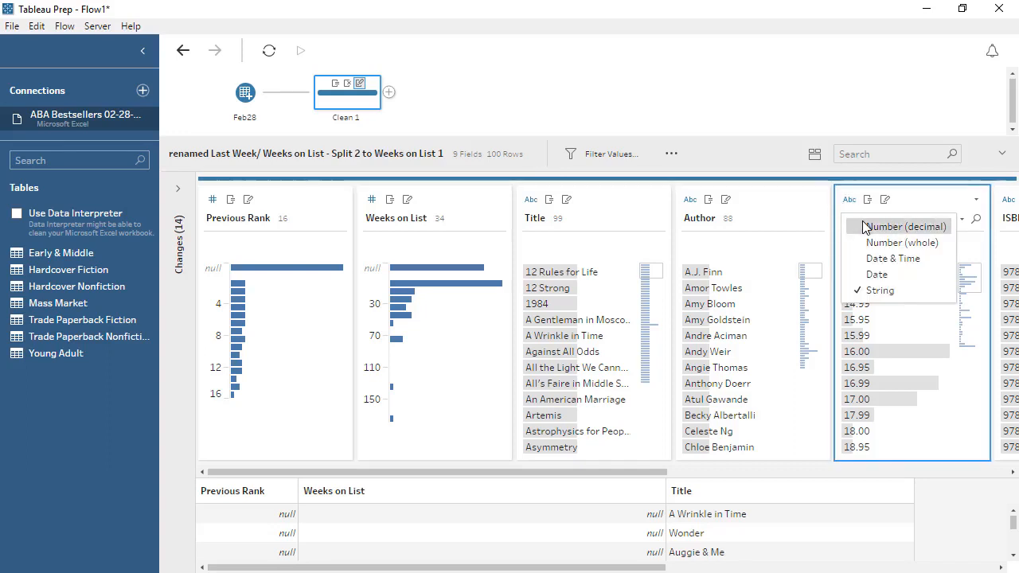
click(864, 226)
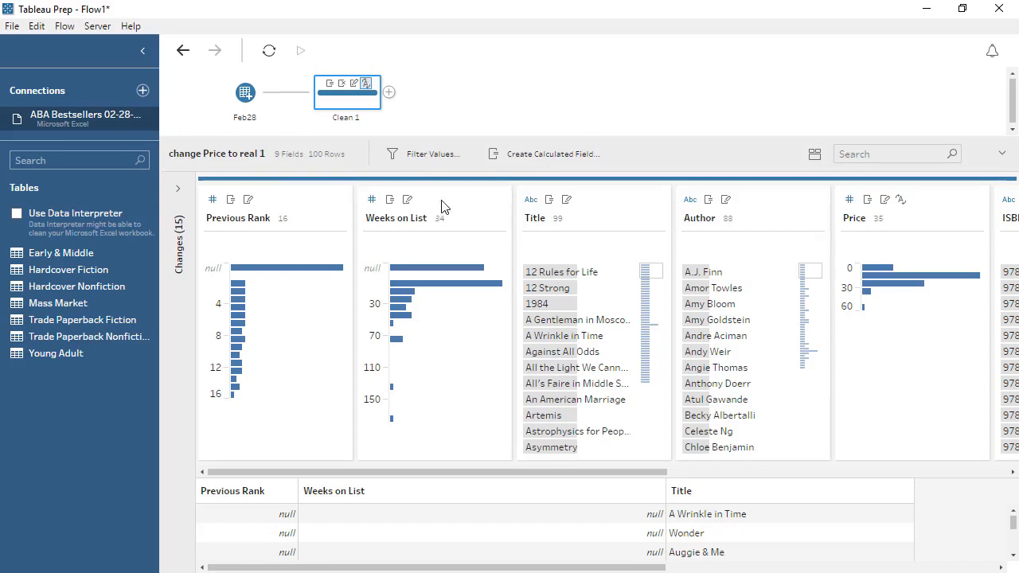
Add a Microsoft Excel connection to the ABA Bestsellers 02-21-18.xlsx workbook.
click(143, 90)
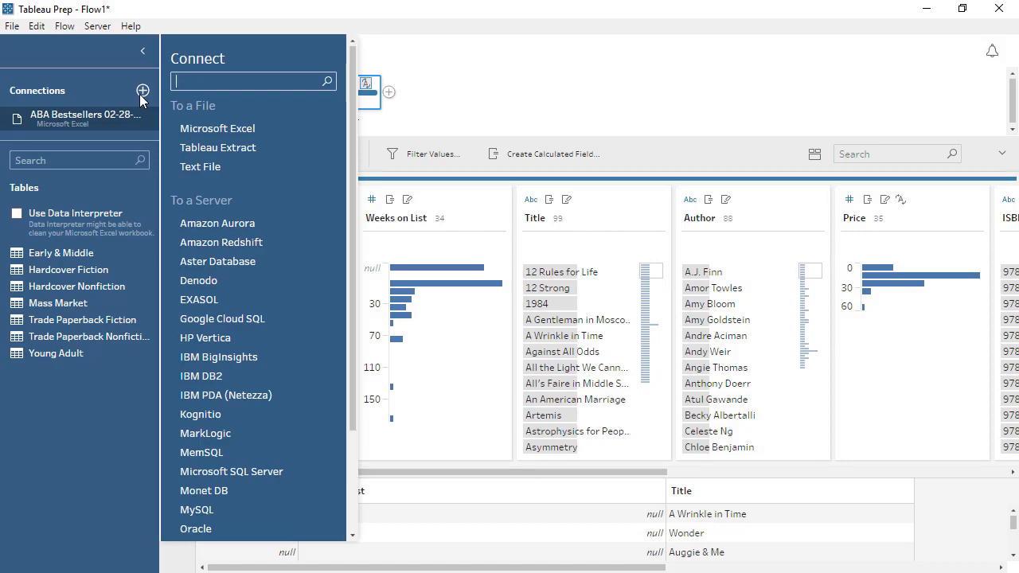
click(216, 129)
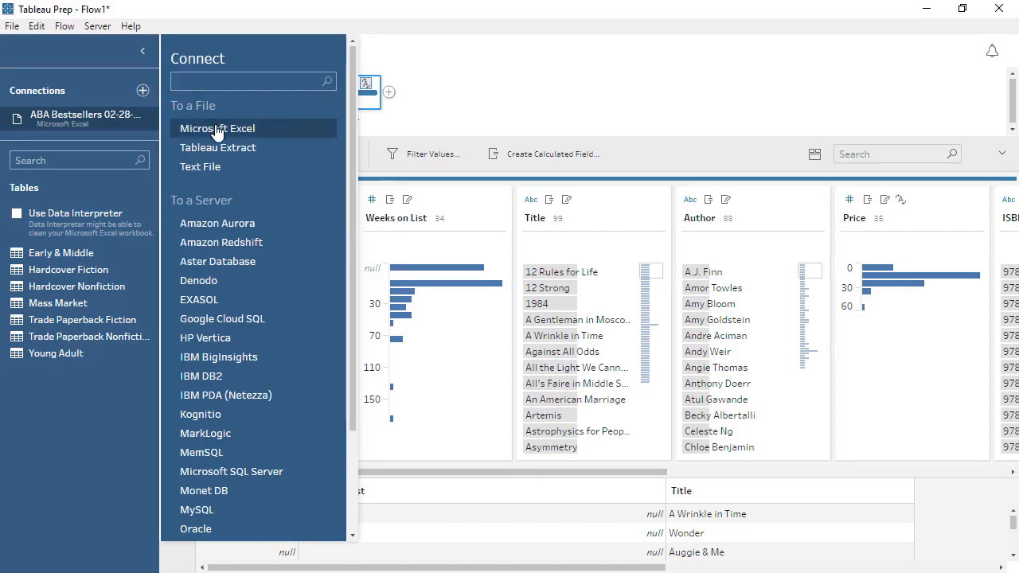
double_click(220, 196)
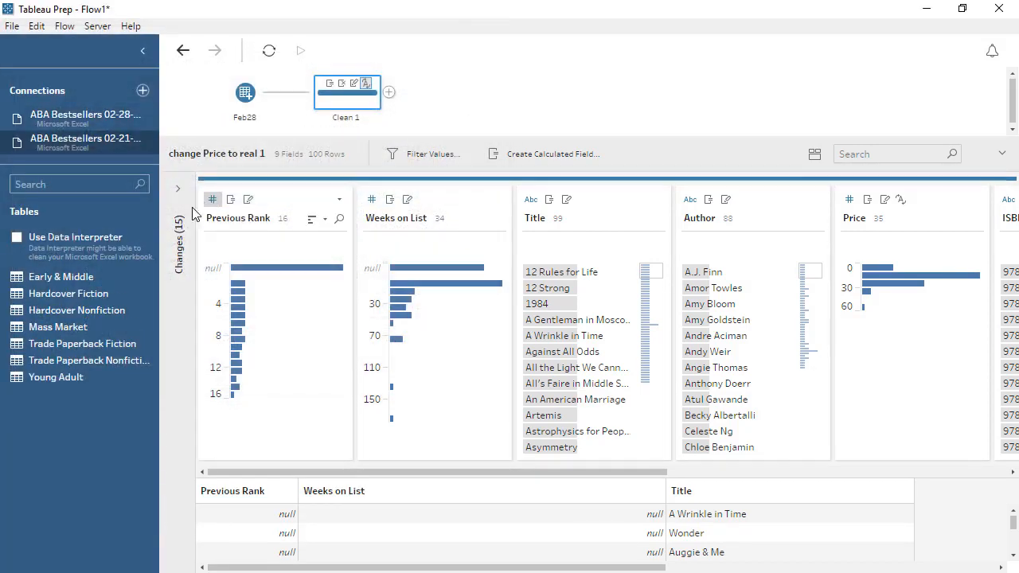
Add the February 21 Early & Middle table as a wildcard union input and union it with the Feb28 input.
drag(114, 271, 201, 139)
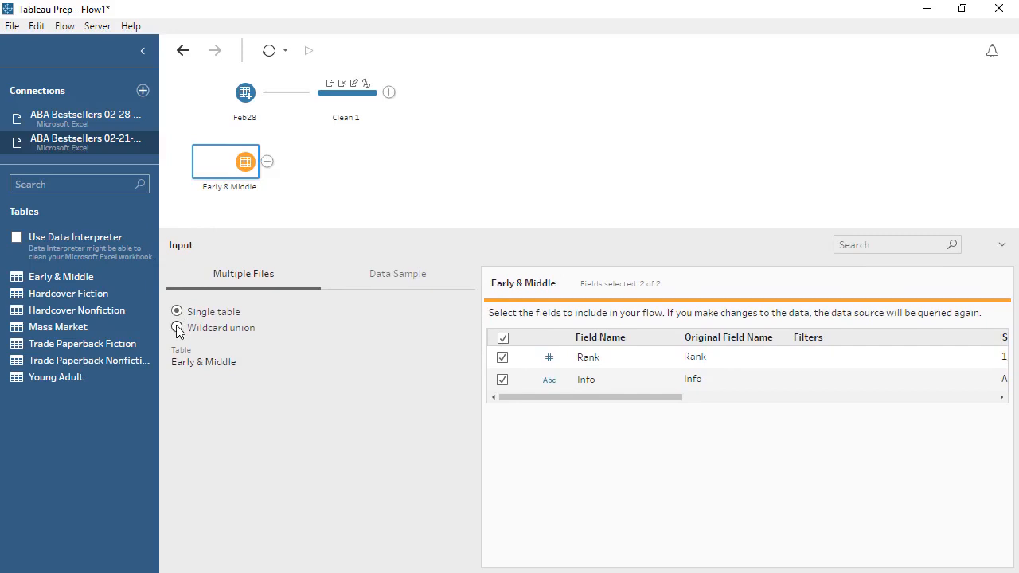
click(177, 328)
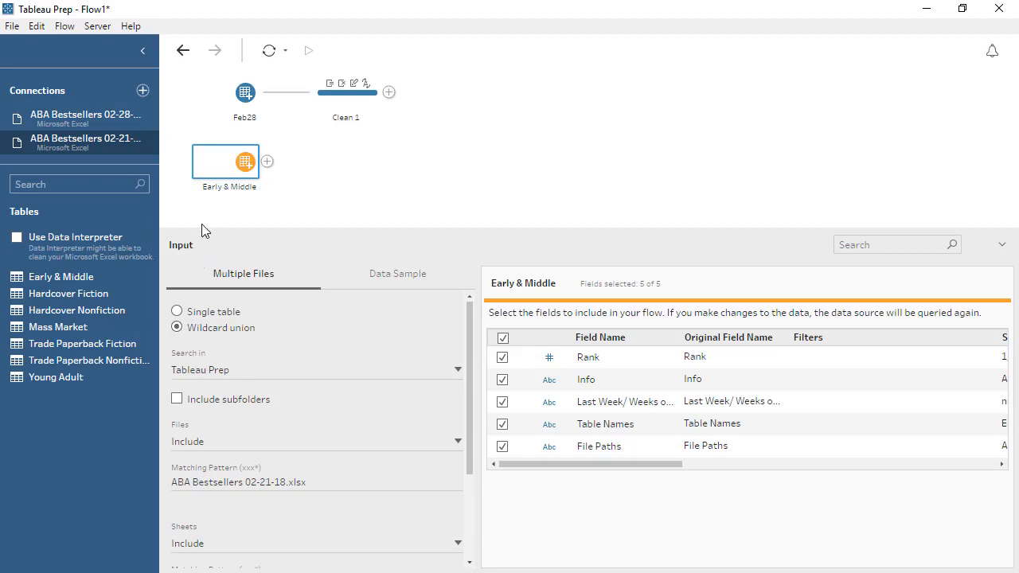
drag(227, 166, 239, 127)
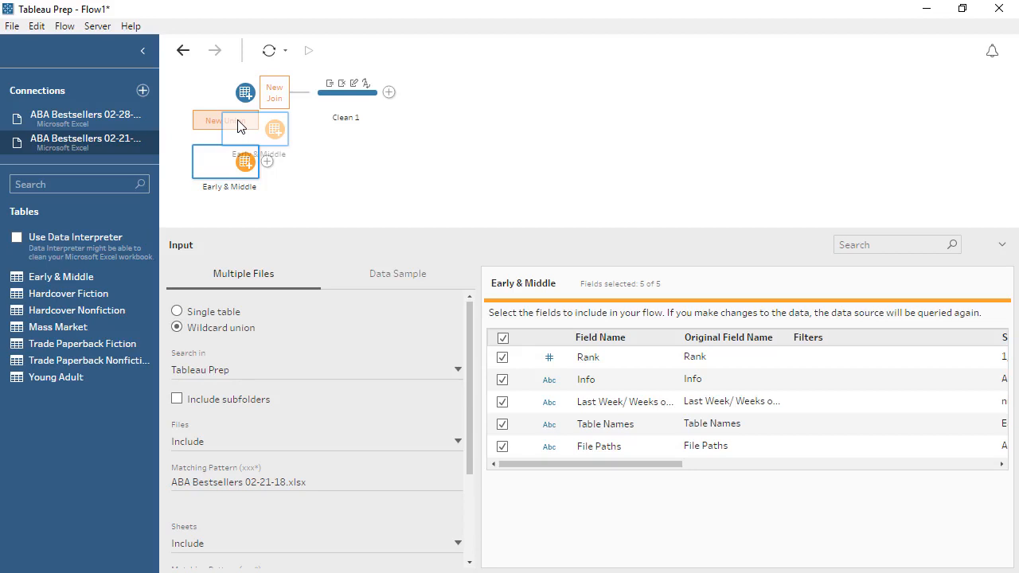
drag(238, 127, 239, 126)
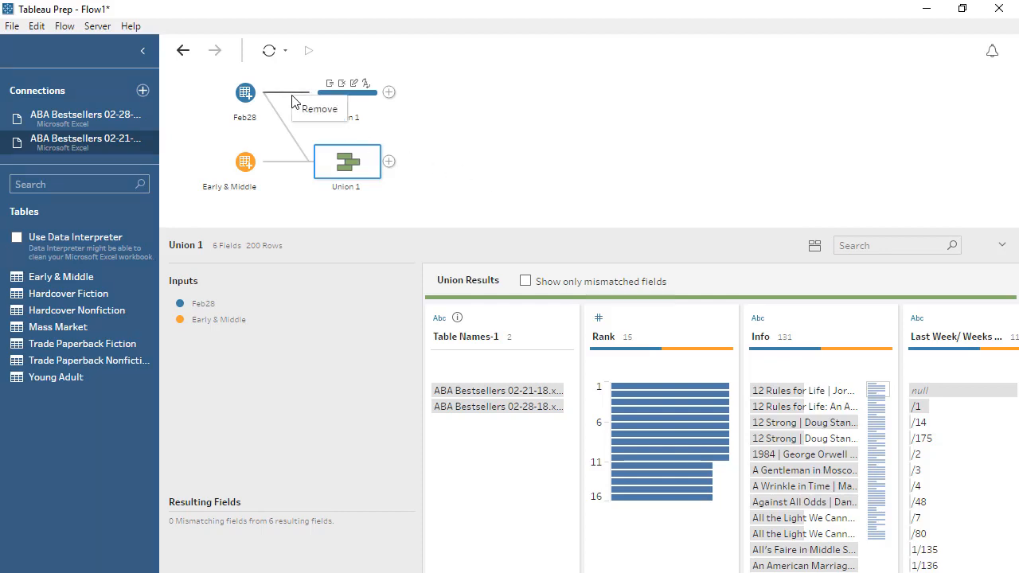
Remove the link between Feb28 and Clean 1 and attach Clean 1 after Union 1 instead.
click(299, 110)
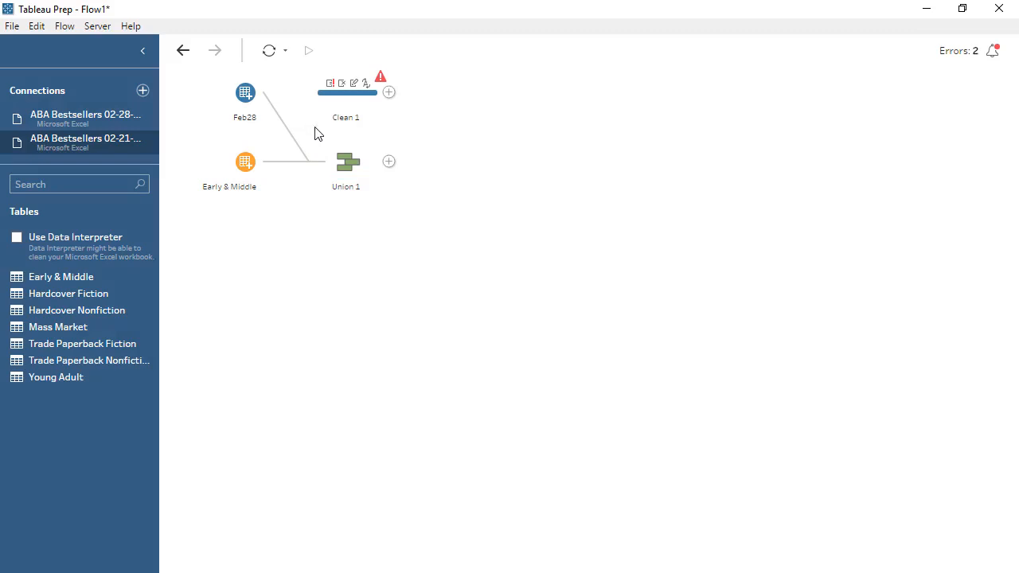
click(347, 161)
drag(347, 161, 325, 99)
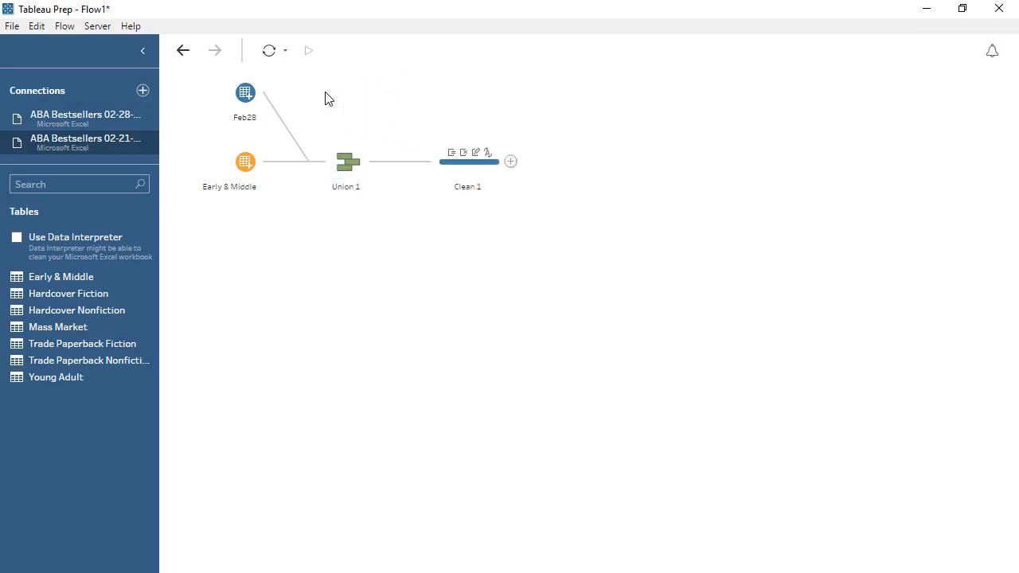
click(468, 168)
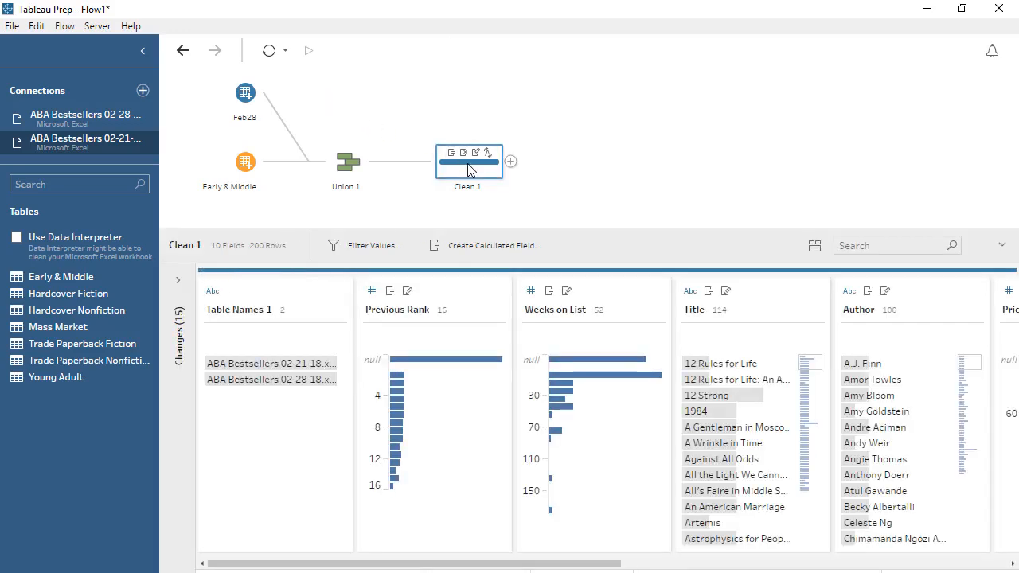
Add an output step after Clean 1 with the output type Comma Separated Values (.csv).
click(510, 164)
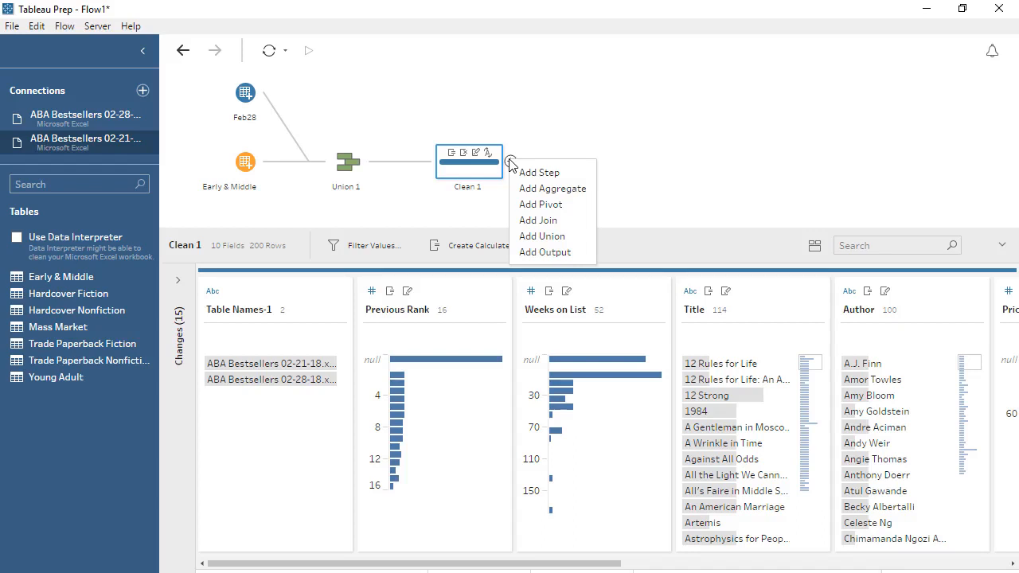
click(568, 252)
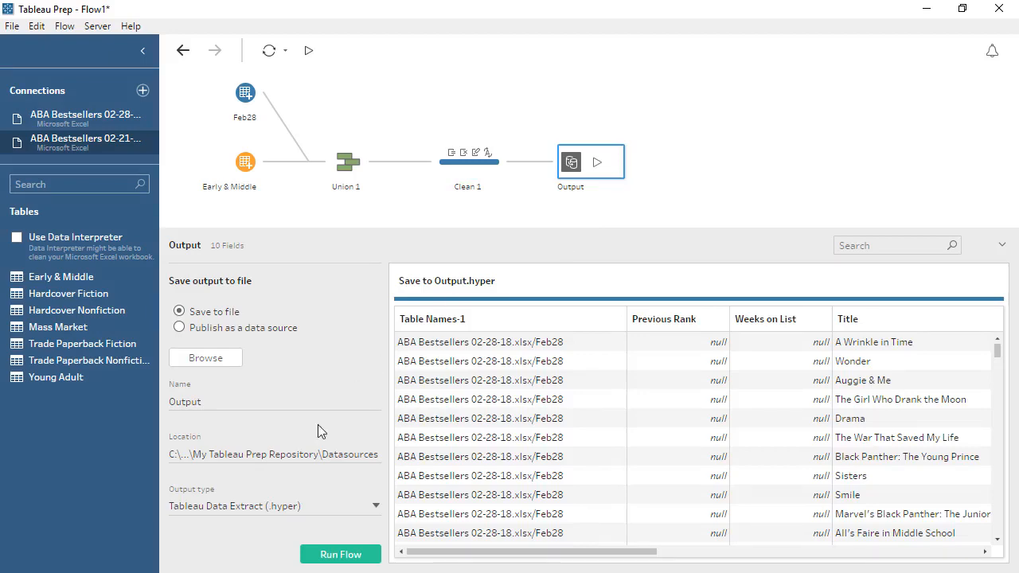
click(287, 508)
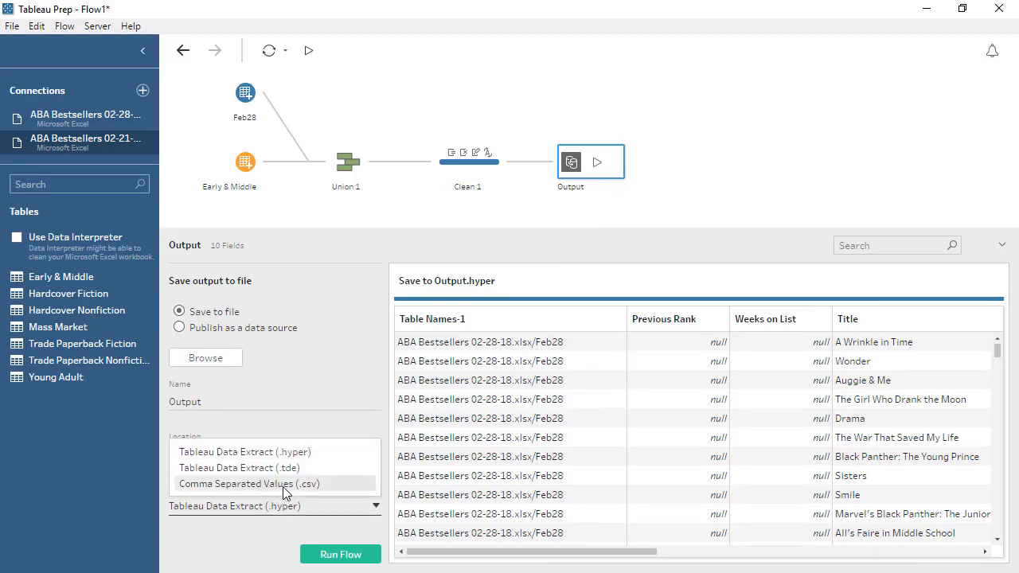
click(283, 484)
Check the output file's save location without changing it and run the flow to write Output.csv.
click(220, 362)
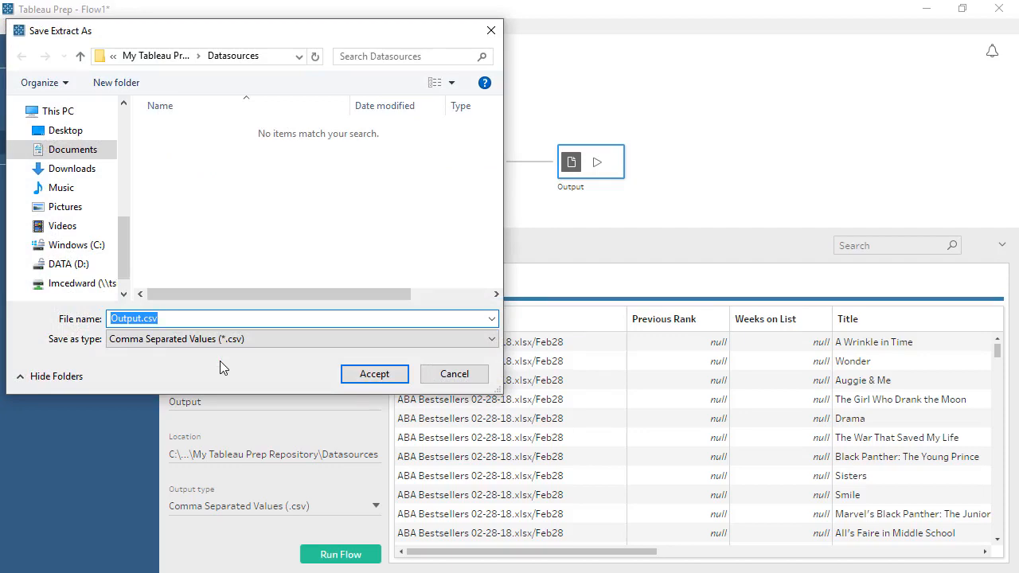
click(455, 378)
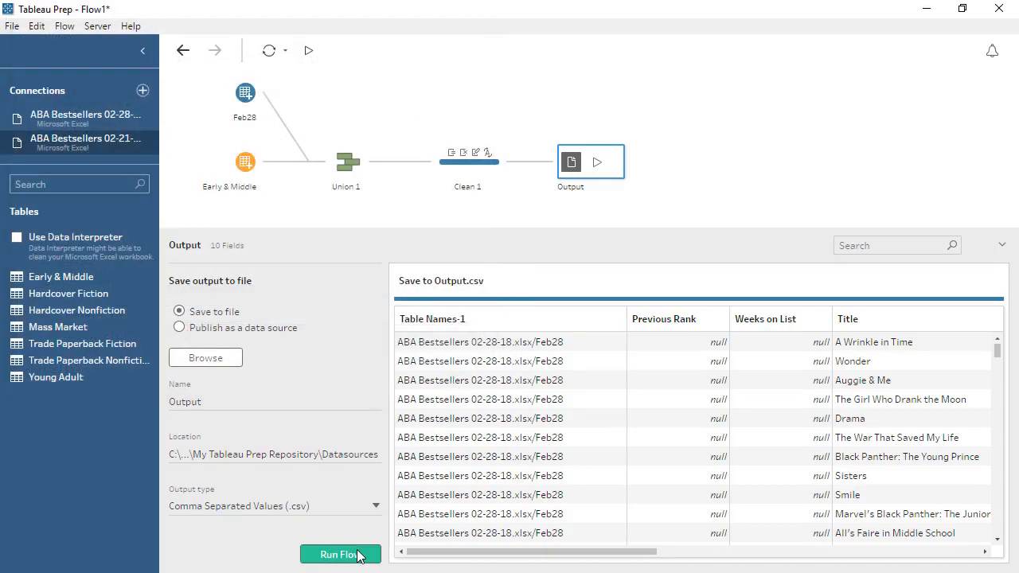
click(340, 555)
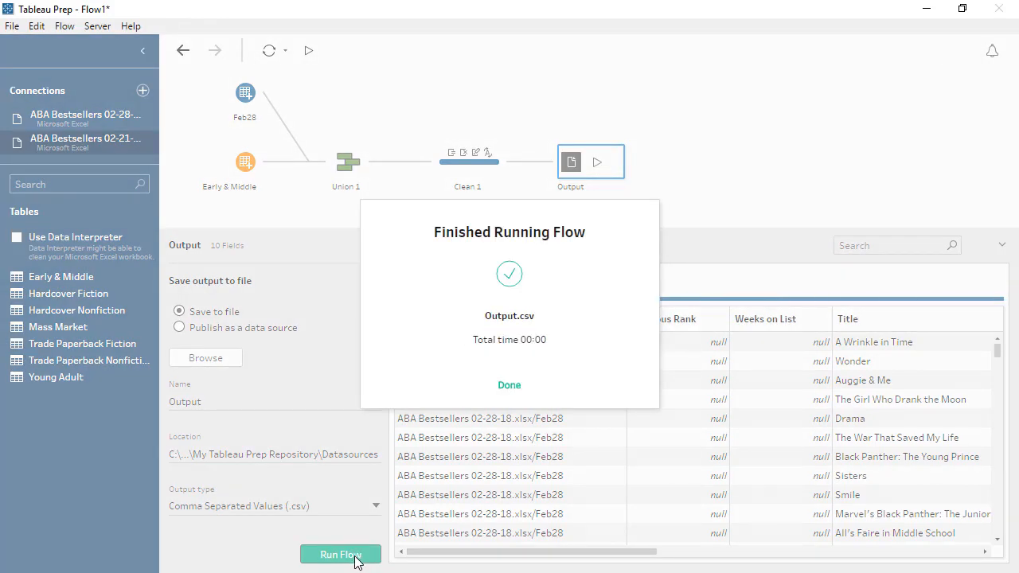
click(508, 386)
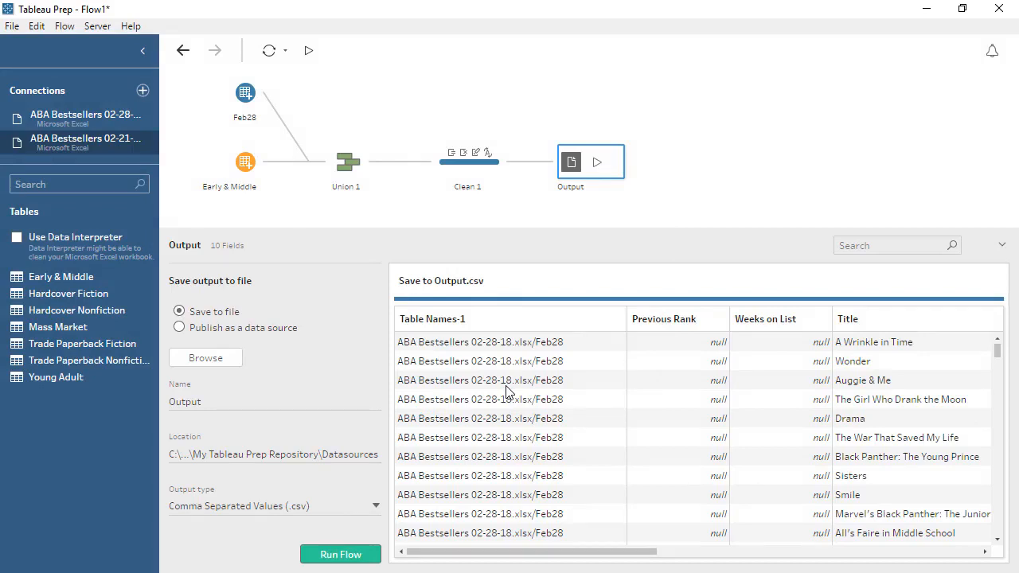